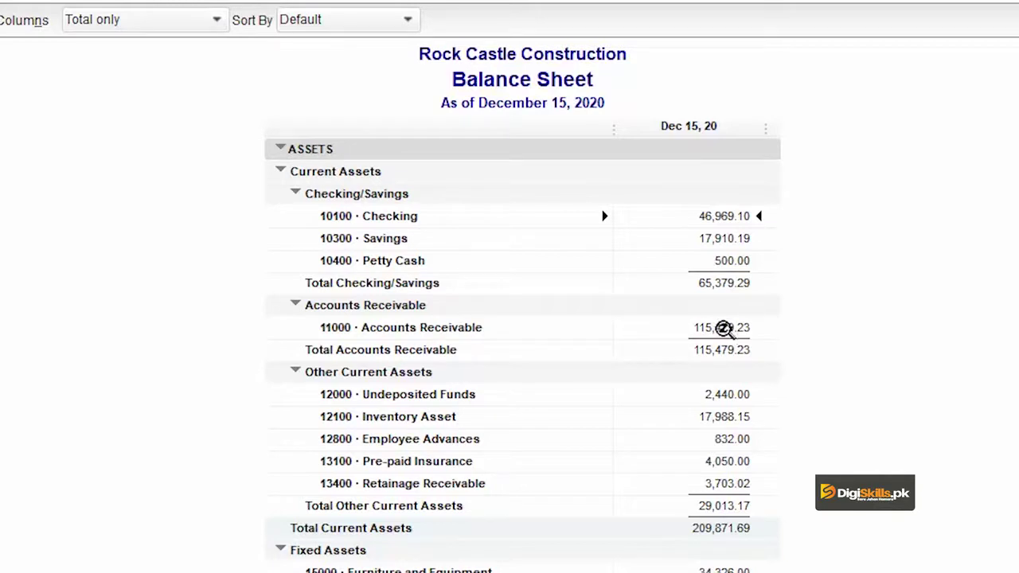
Open the transaction detail behind the Accounts Receivable balance on the Balance Sheet and review its invoices and payments
double_click(723, 328)
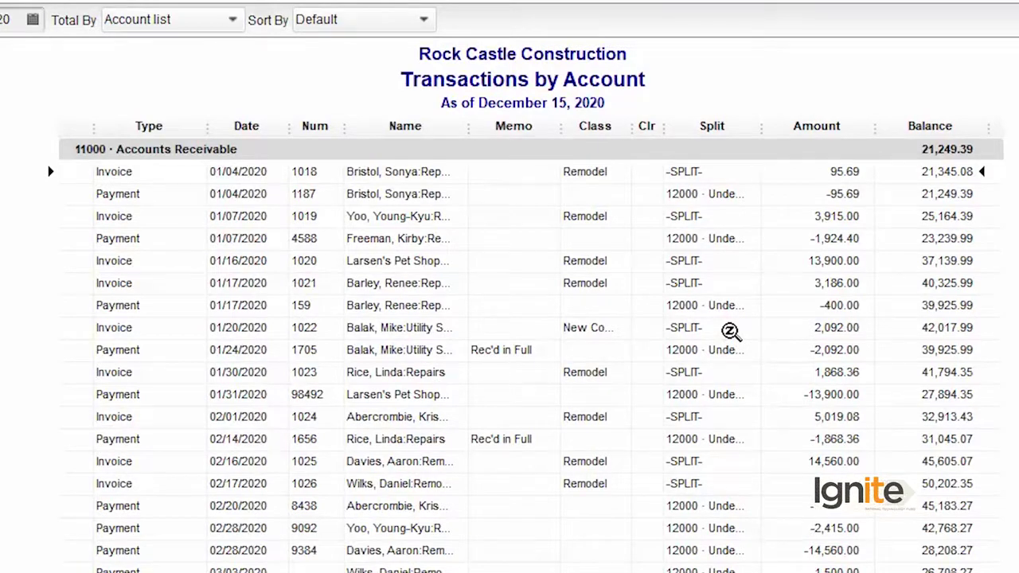
scroll(730, 329, down, 20)
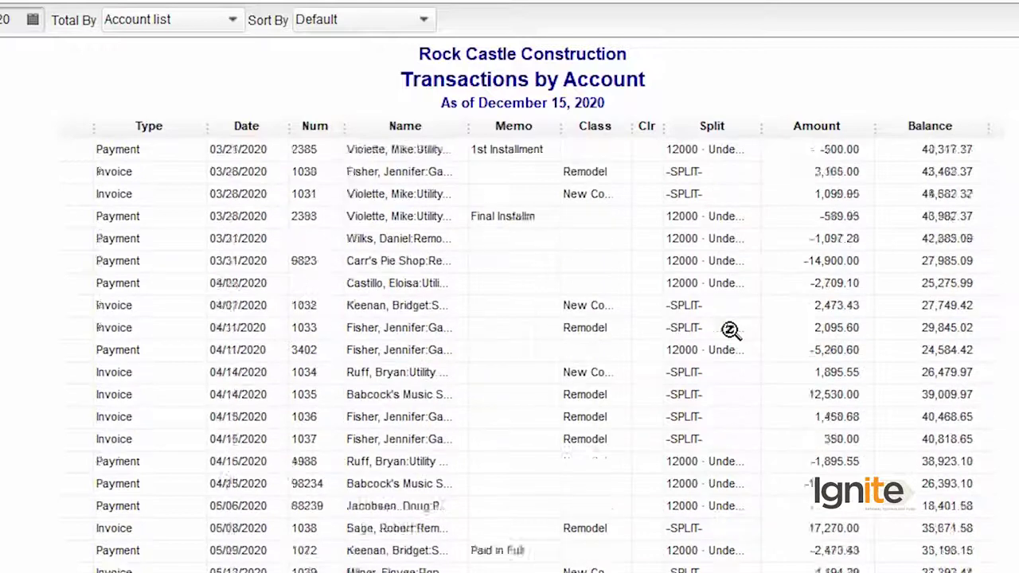
scroll(730, 330, up, 20)
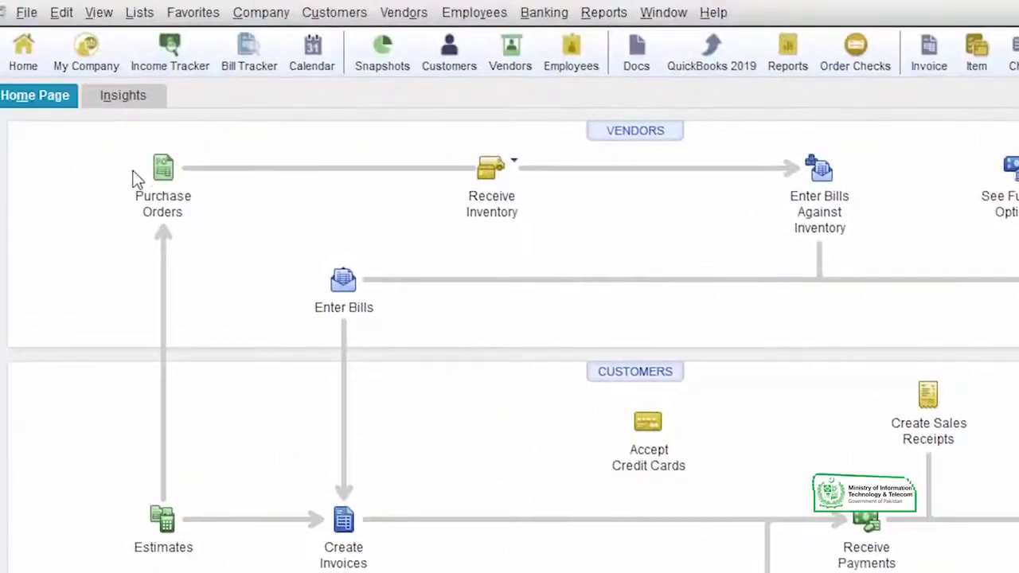
Open the Chart of Accounts and bring up the 11000 Accounts Receivable account for editing
click(140, 13)
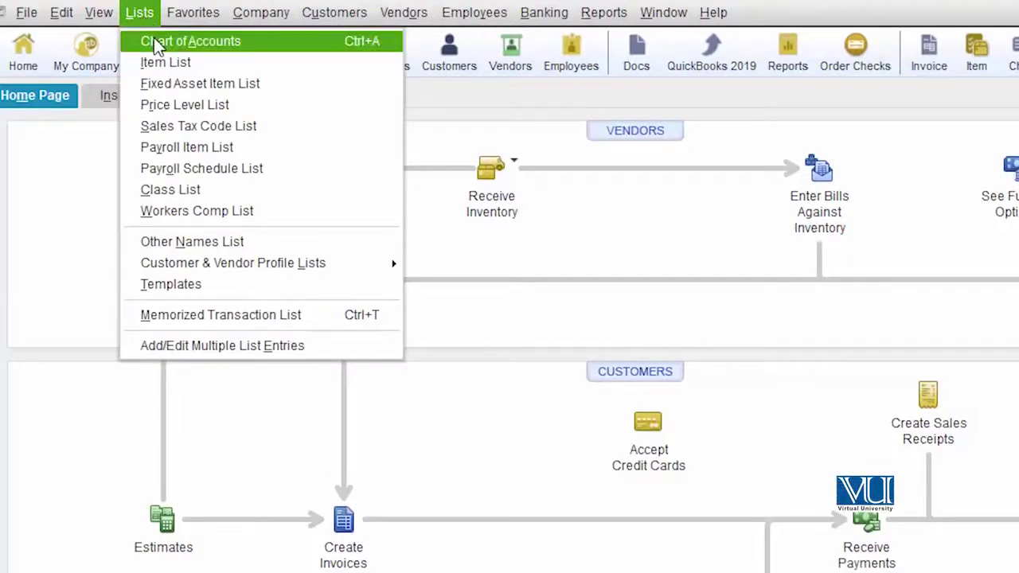
click(153, 41)
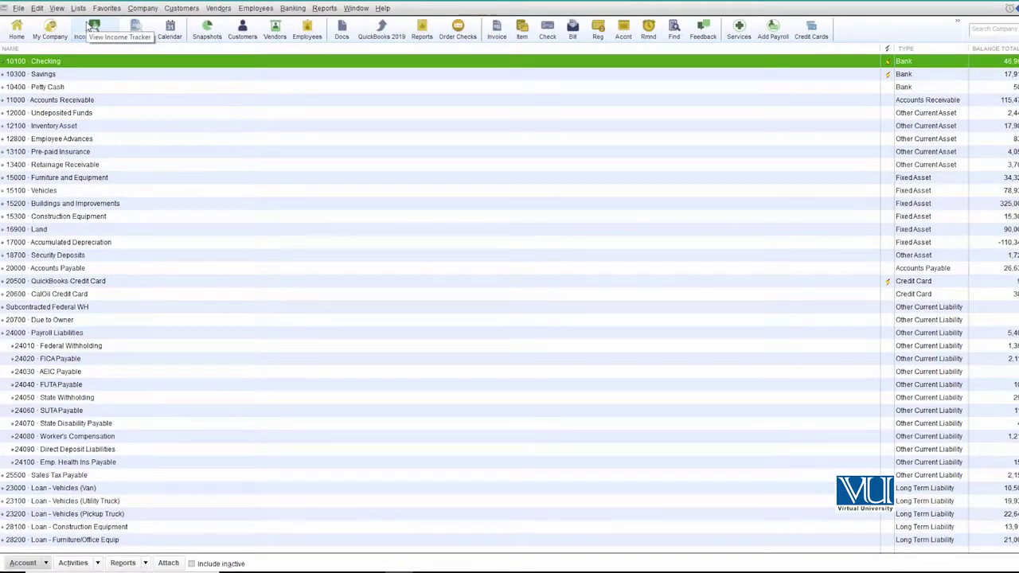
click(91, 101)
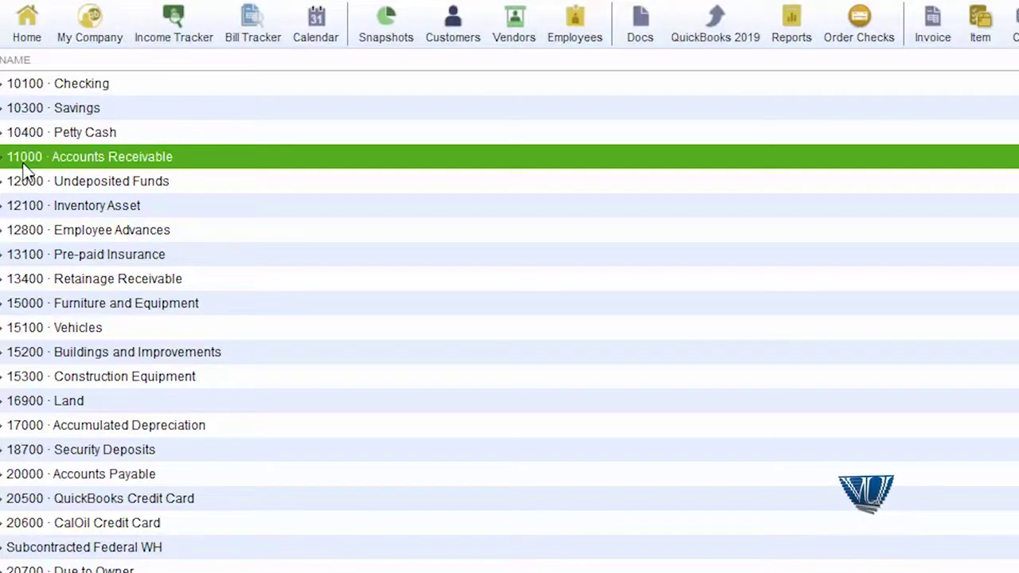
right_click(247, 169)
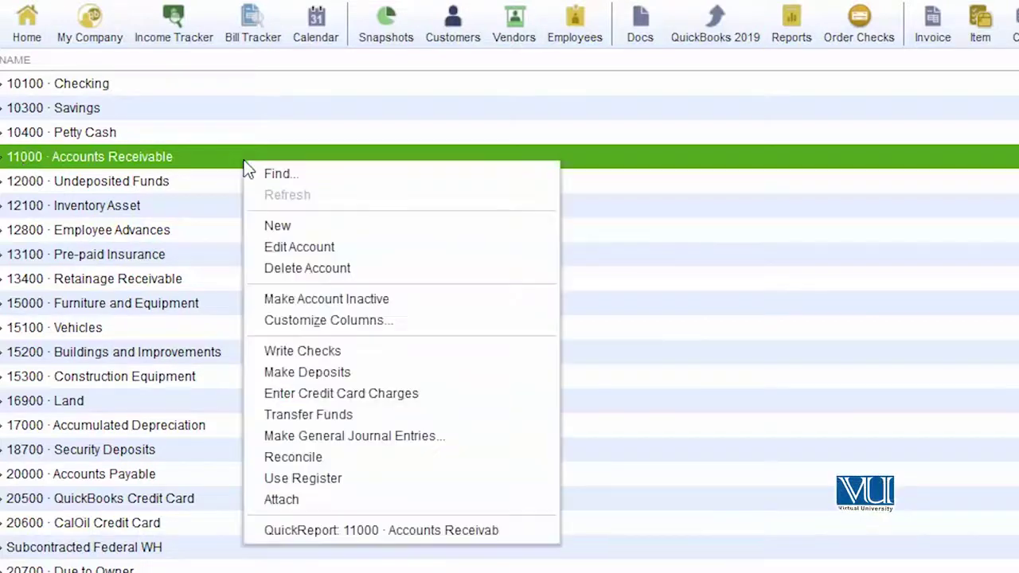
click(328, 253)
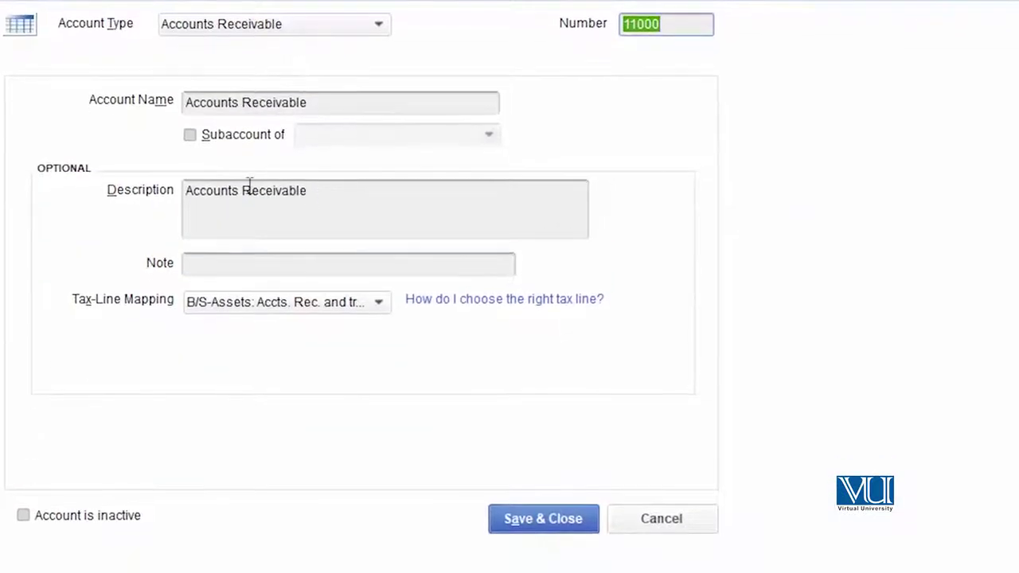
Change the account's name and description to "Commercial Accounts Receivable" and save the account
drag(189, 111, 224, 118)
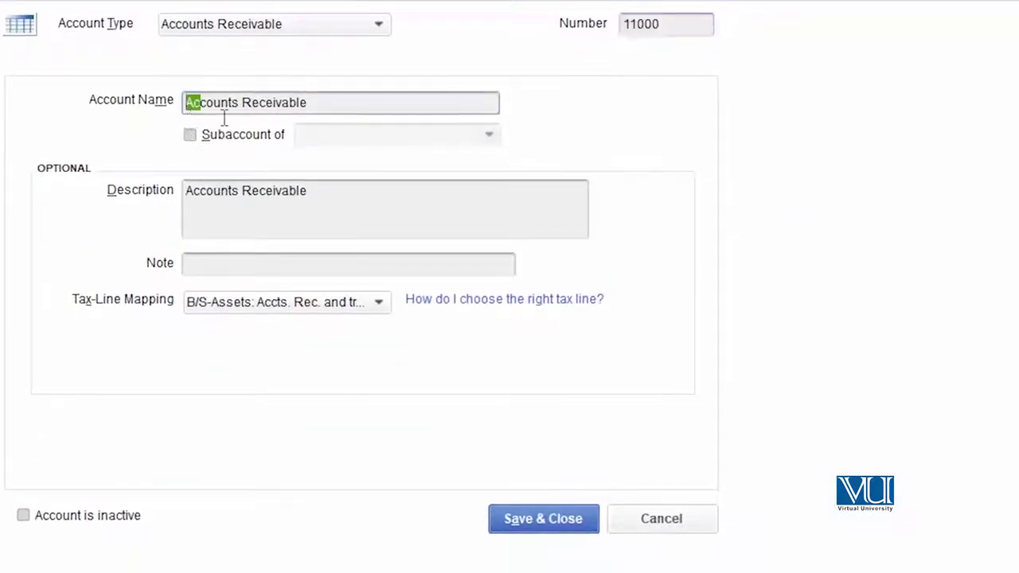
key(Home)
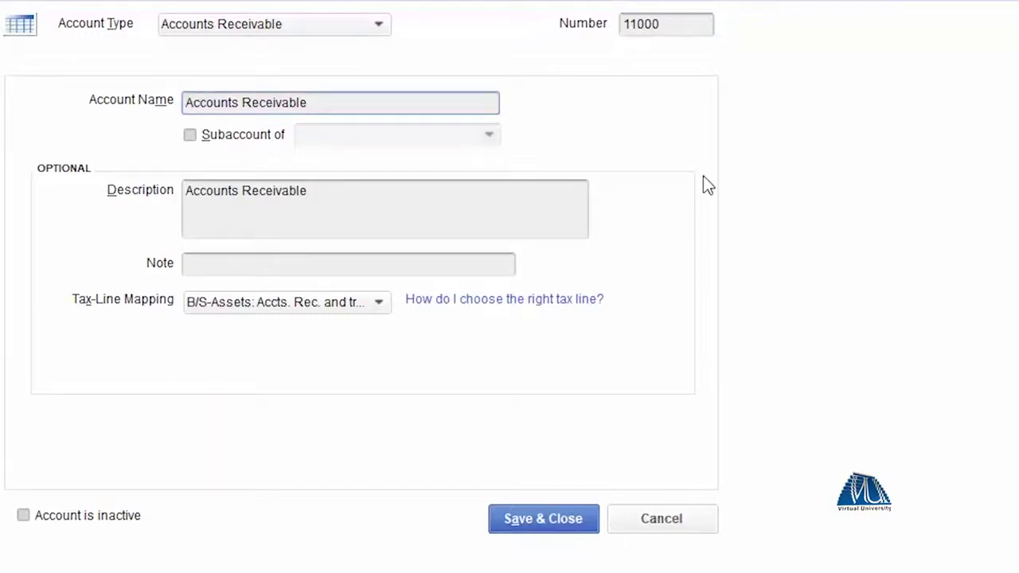
text(Commercial)
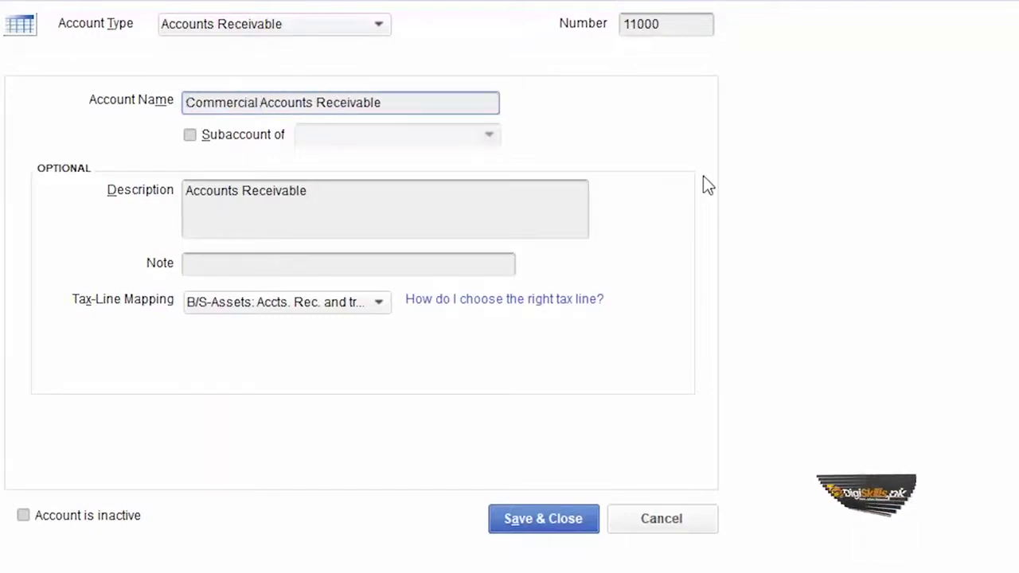
key(Tab)
key(Home)
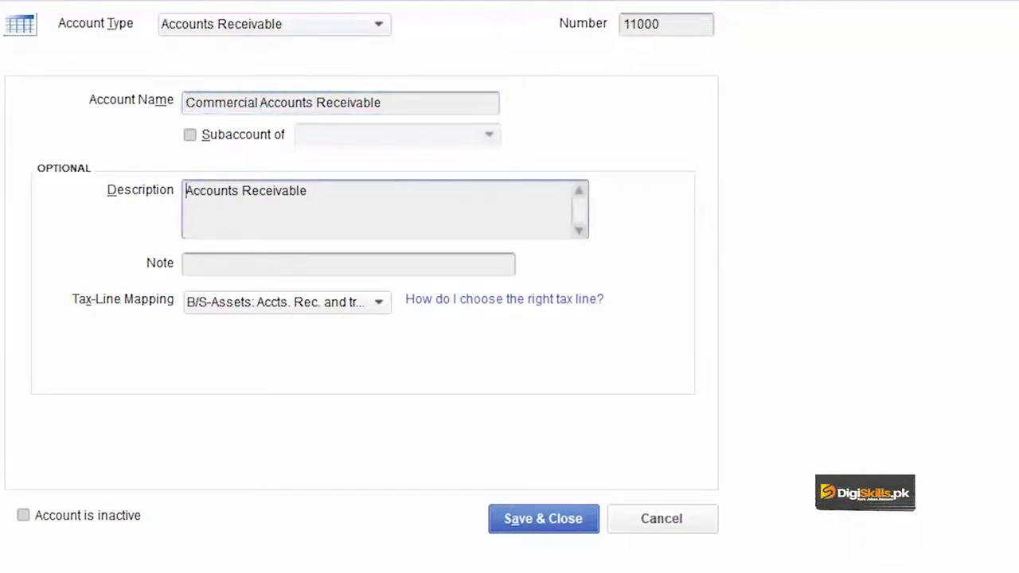
text(Commercial)
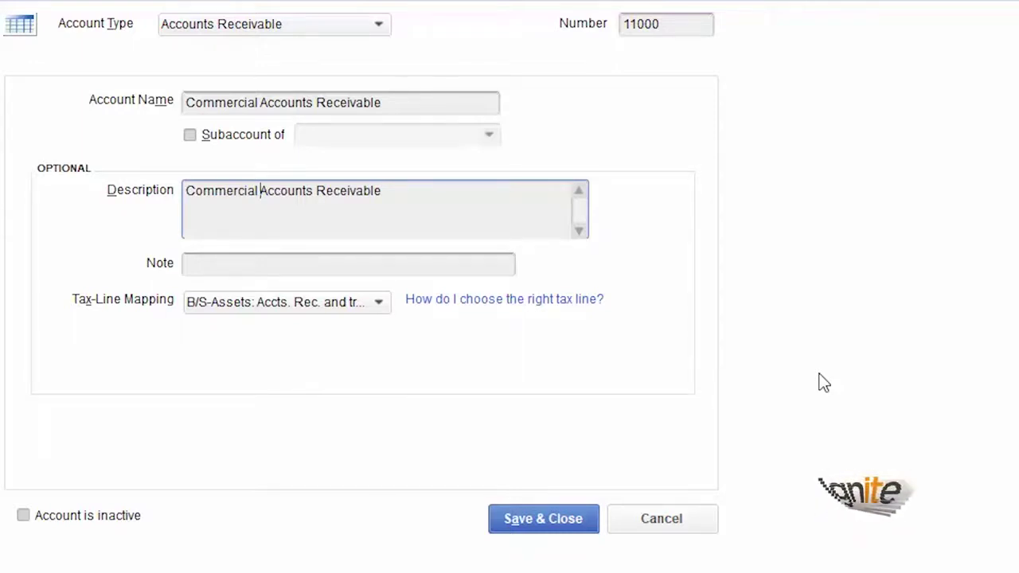
click(572, 530)
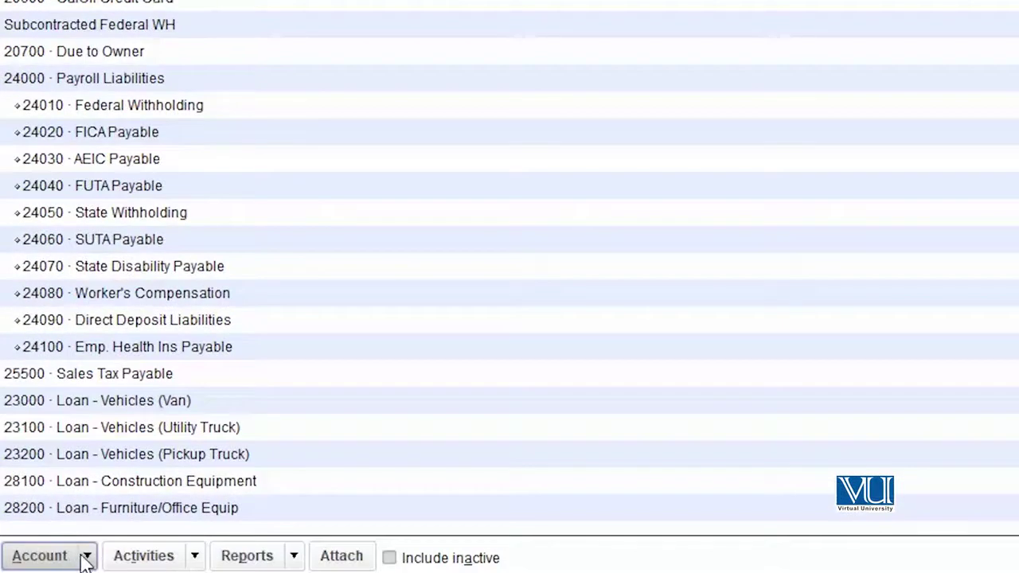
Start a new account in the Chart of Accounts with the type Accounts Receivable
click(85, 558)
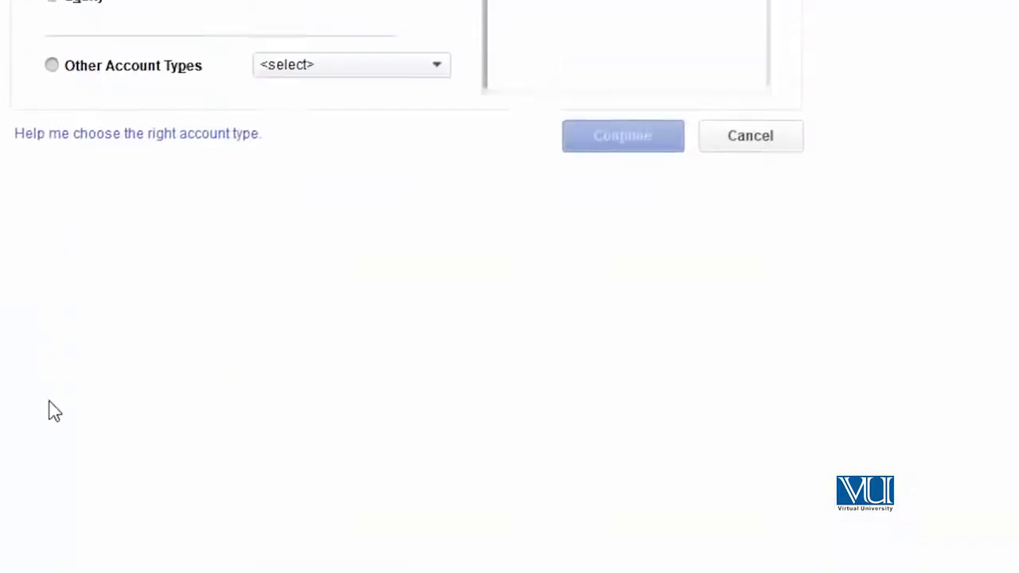
click(446, 474)
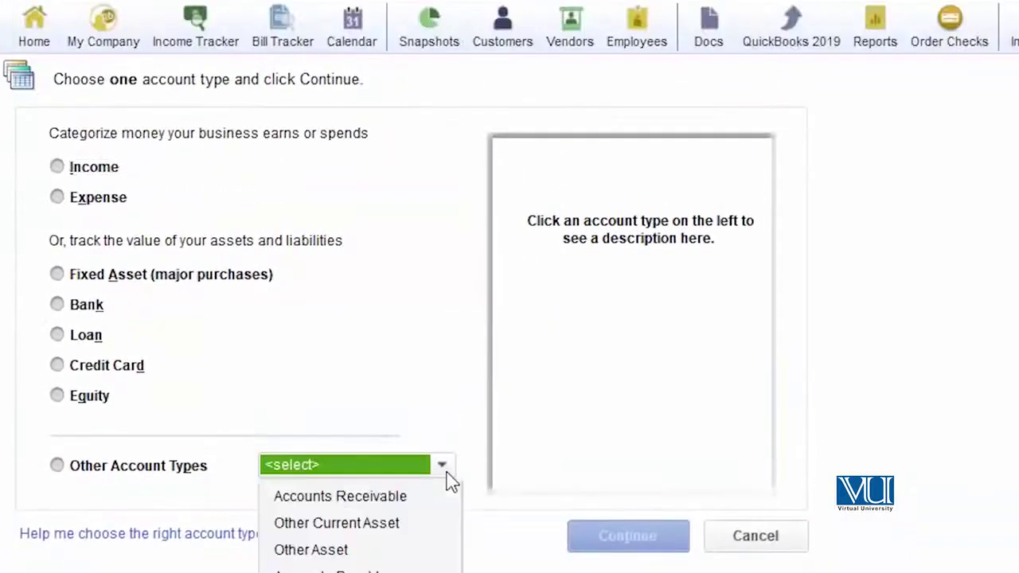
click(364, 498)
click(626, 545)
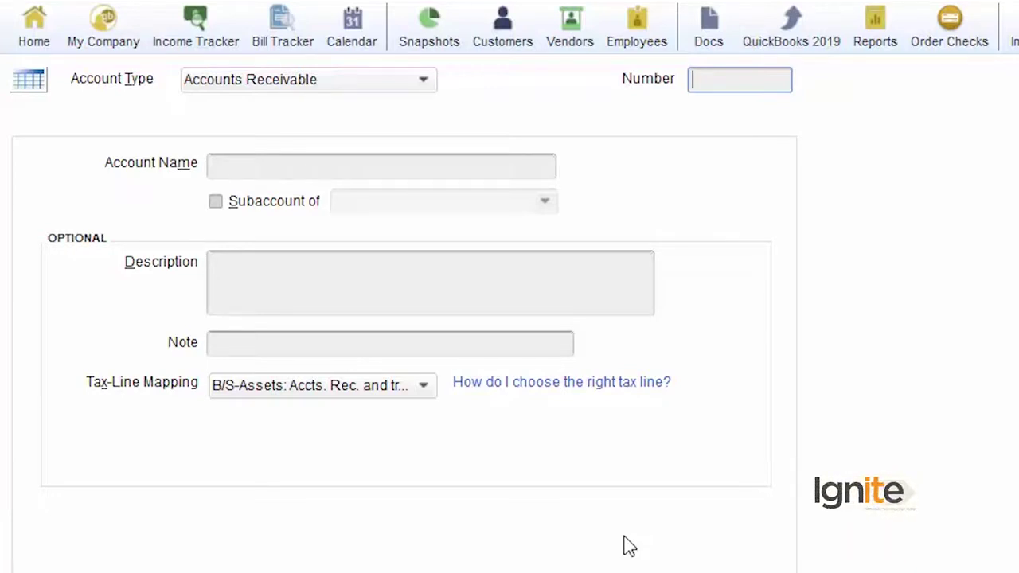
Give the new account number 11050 and the name and description "Residential Accounts Receivable", and save it
text(11050)
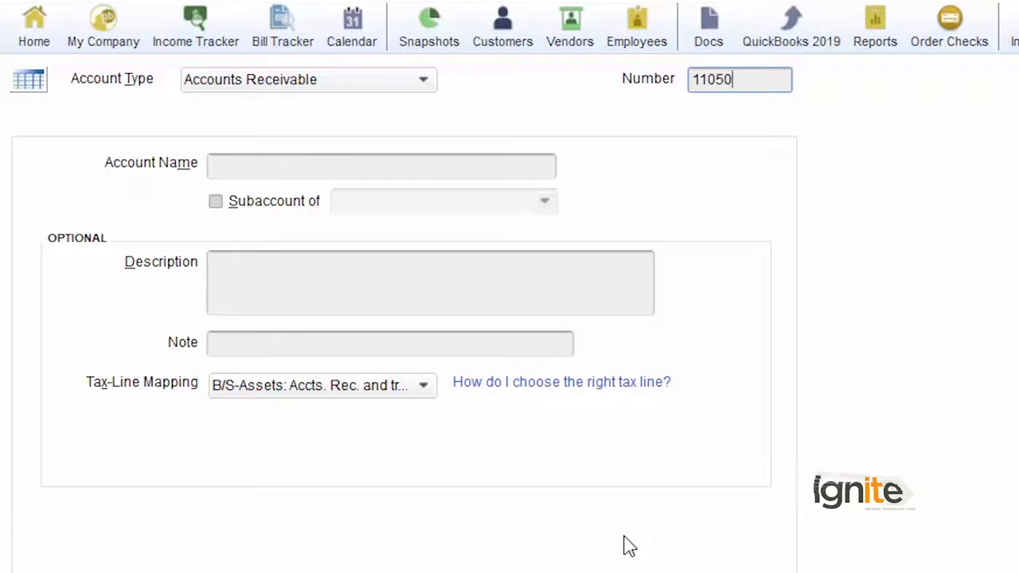
key(Tab)
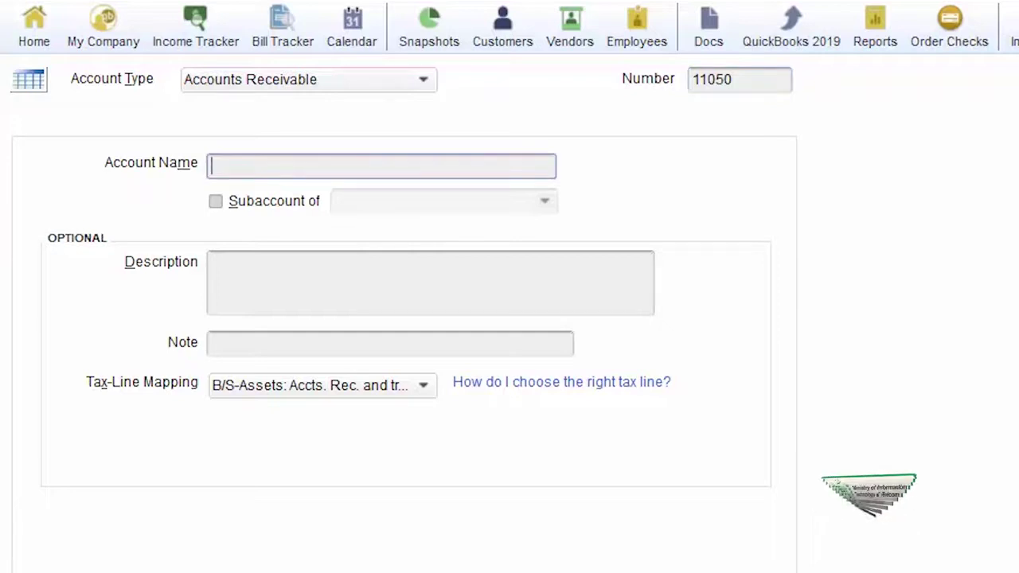
text(Residential)
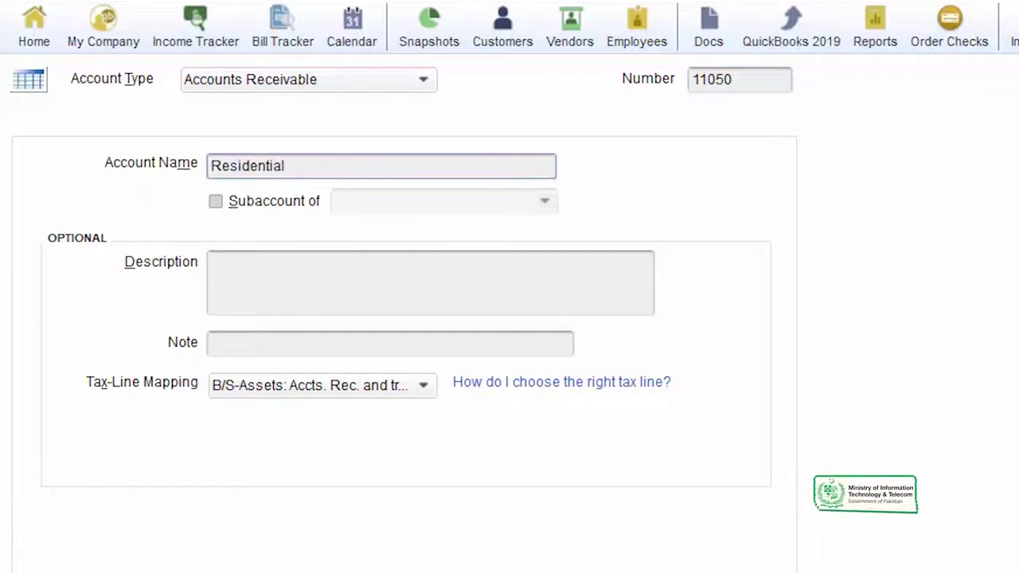
text( Accounts Receivable)
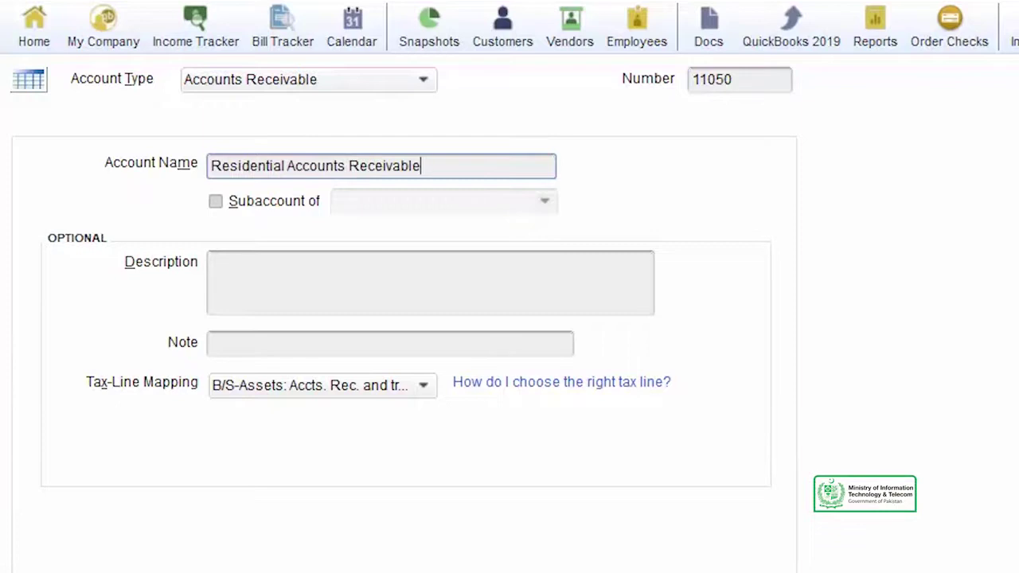
click(538, 272)
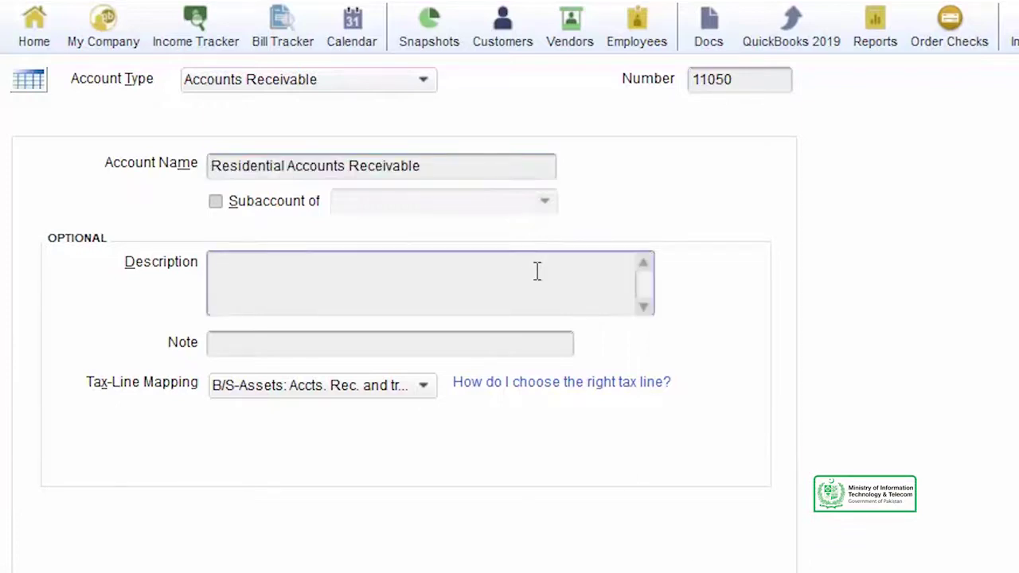
text(Residential Accounts Receivable)
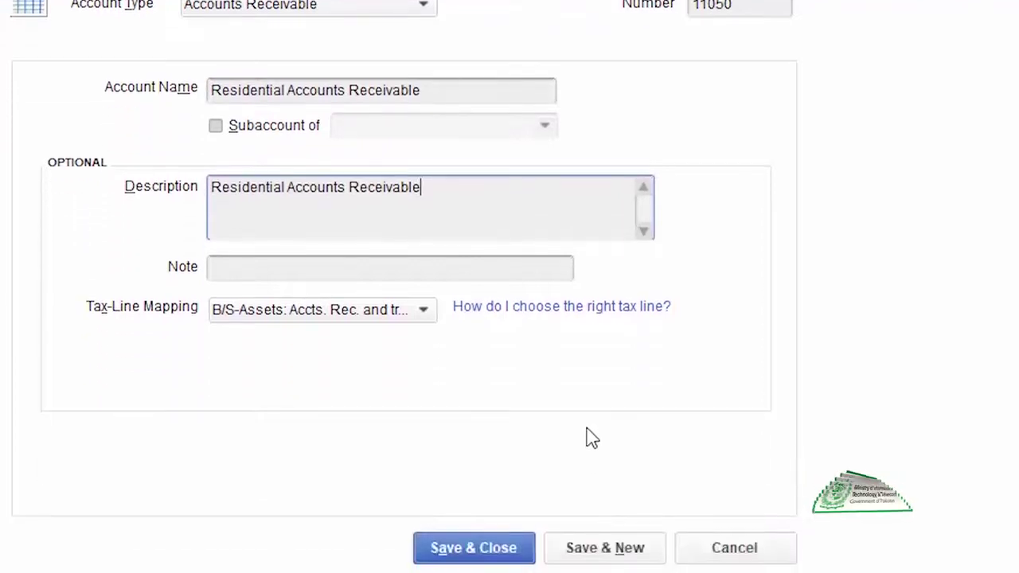
click(519, 536)
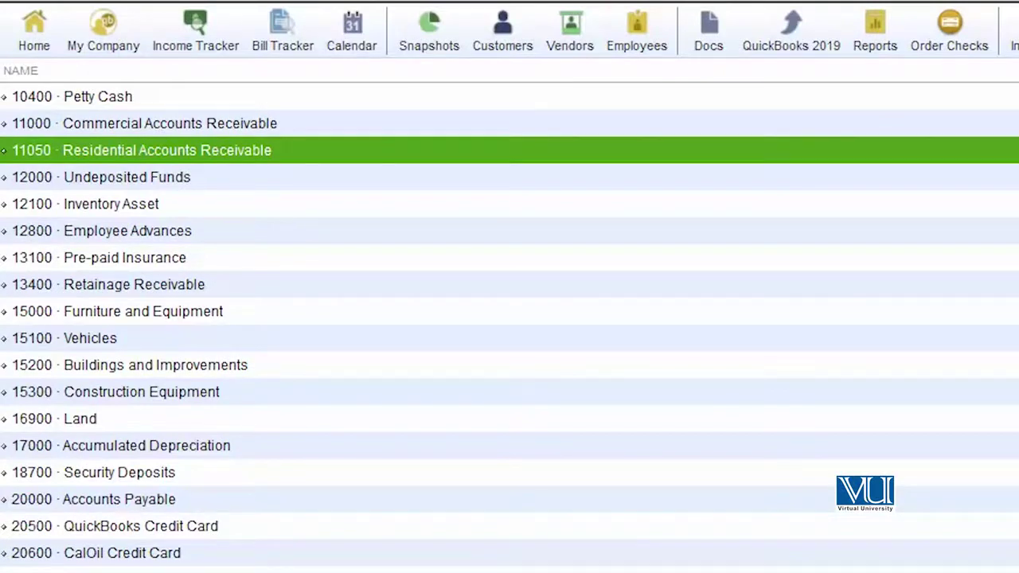
click(294, 132)
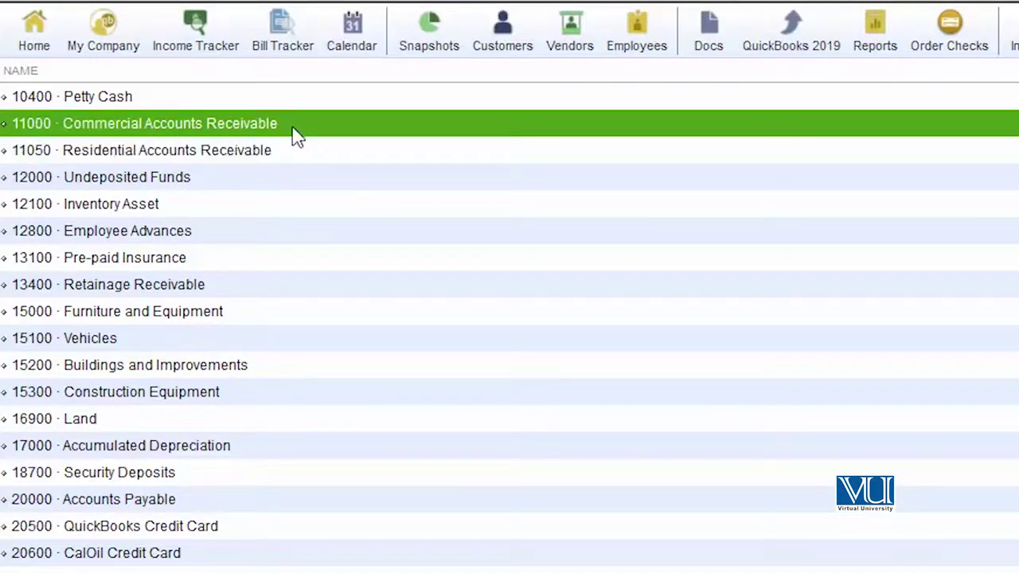
click(297, 159)
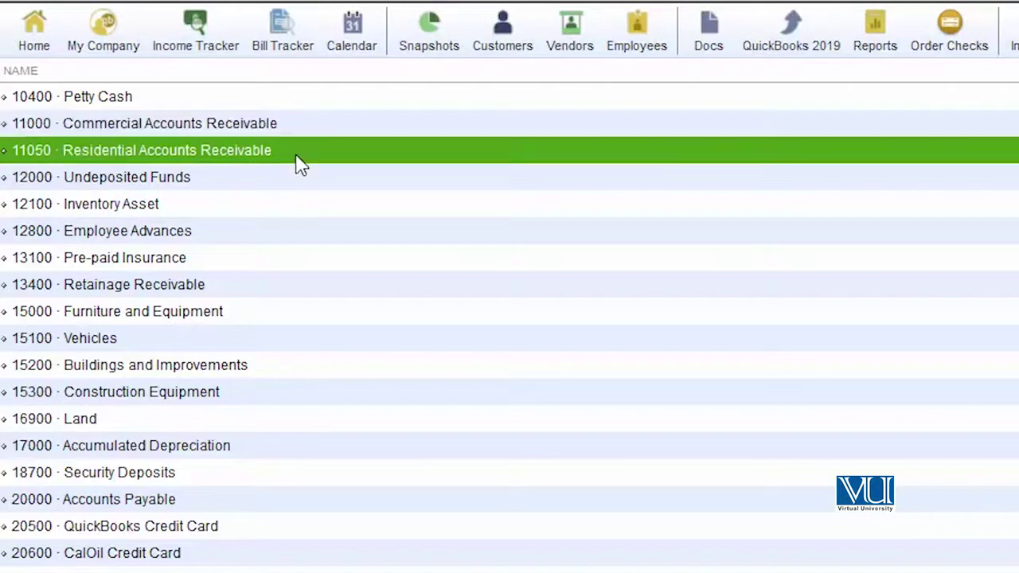
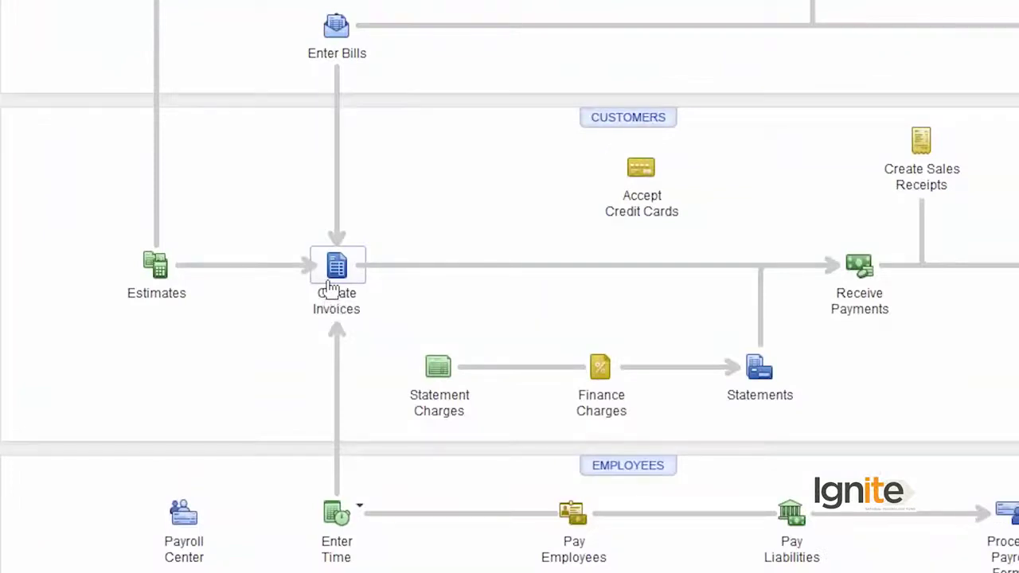
Create an invoice for the first residential customer and assign it to the 11050 Residential Accounts Receivable account
click(331, 288)
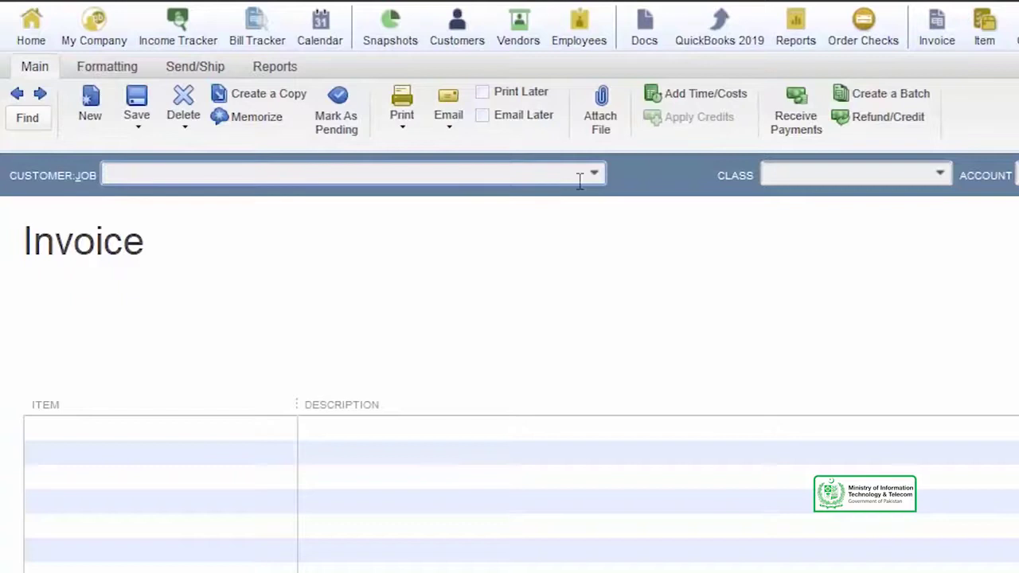
click(594, 174)
click(159, 383)
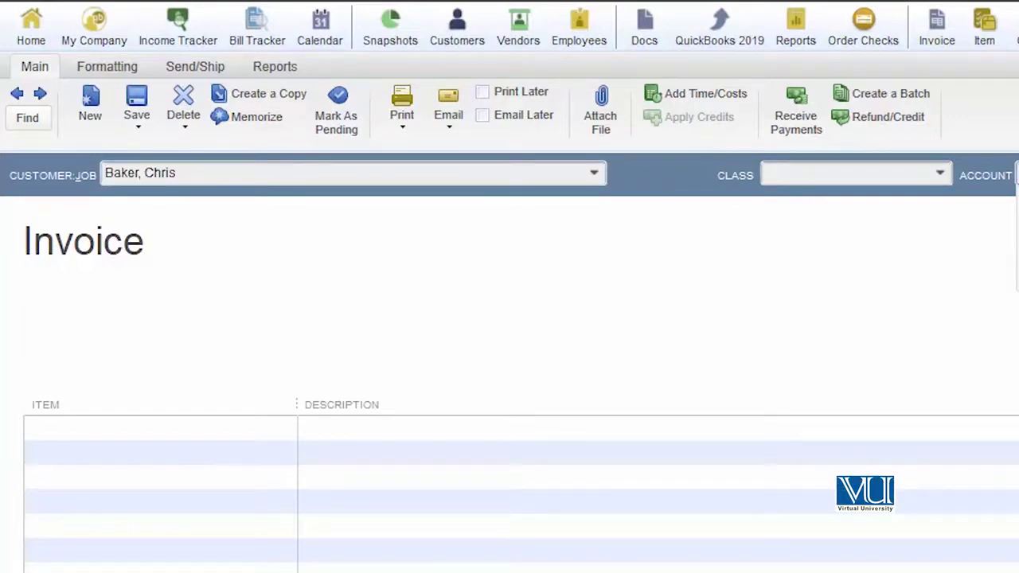
click(619, 171)
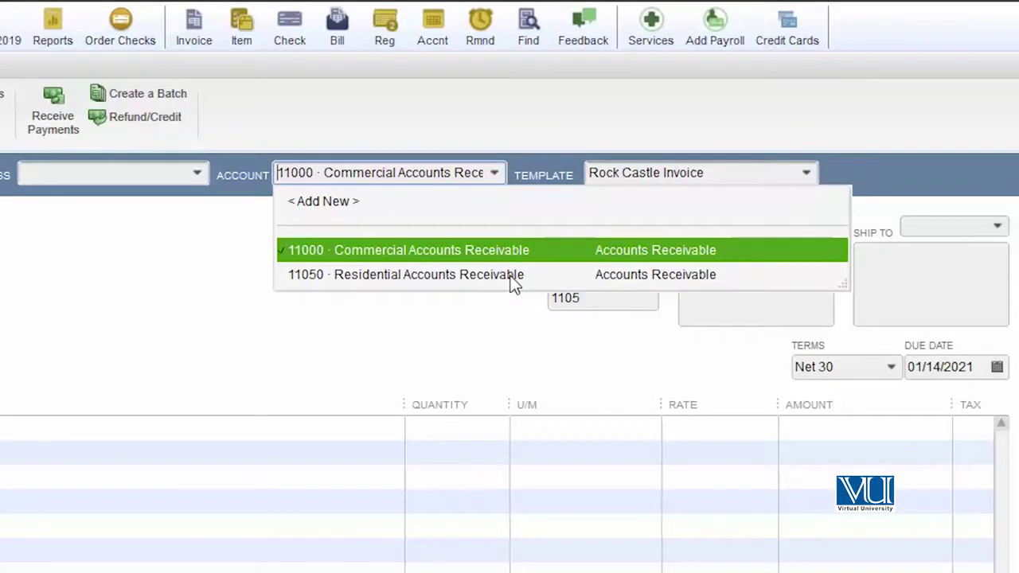
click(512, 279)
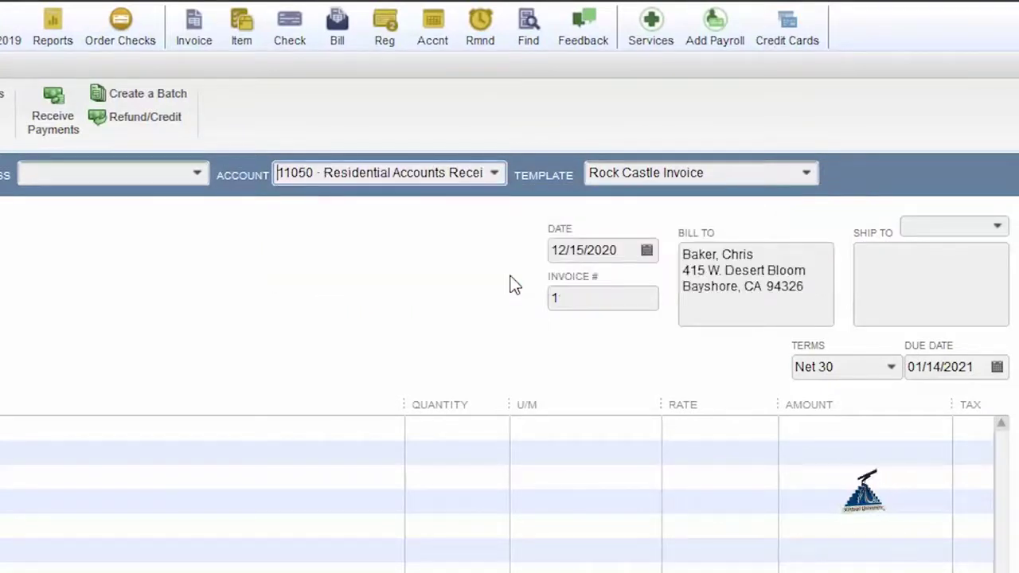
Enter 100R as the invoice number and erase its last two characters
click(590, 299)
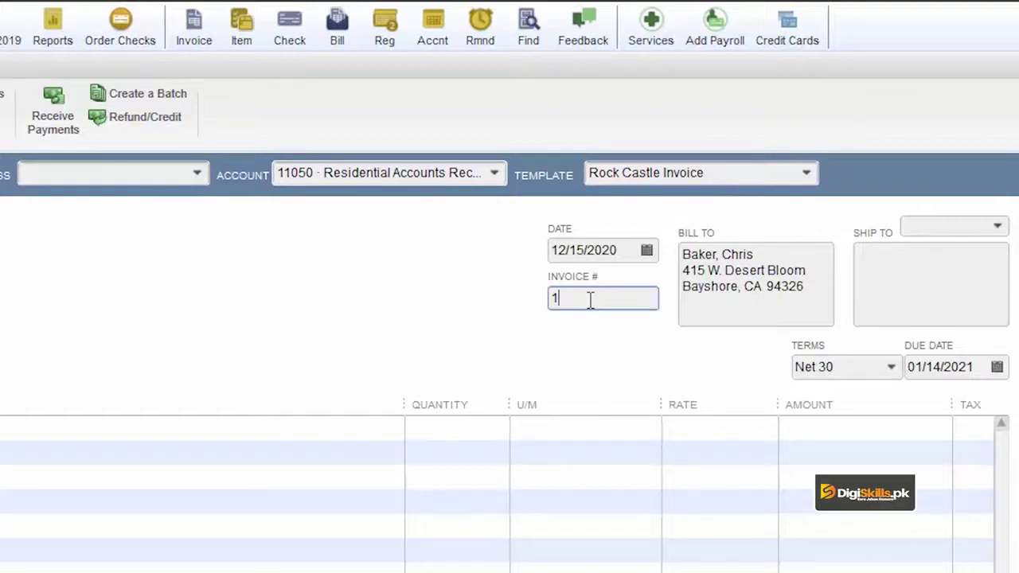
text(00)
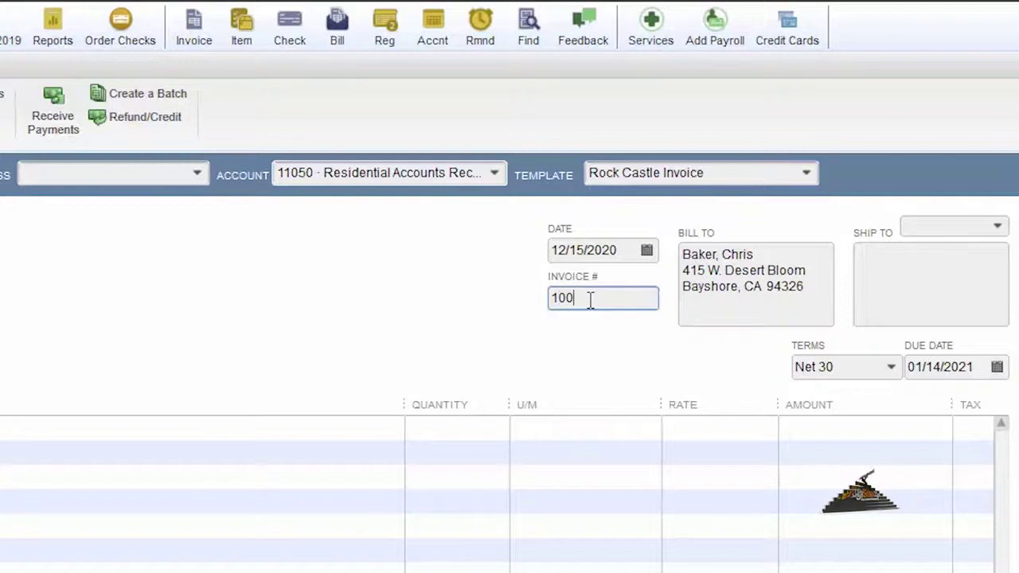
text(R)
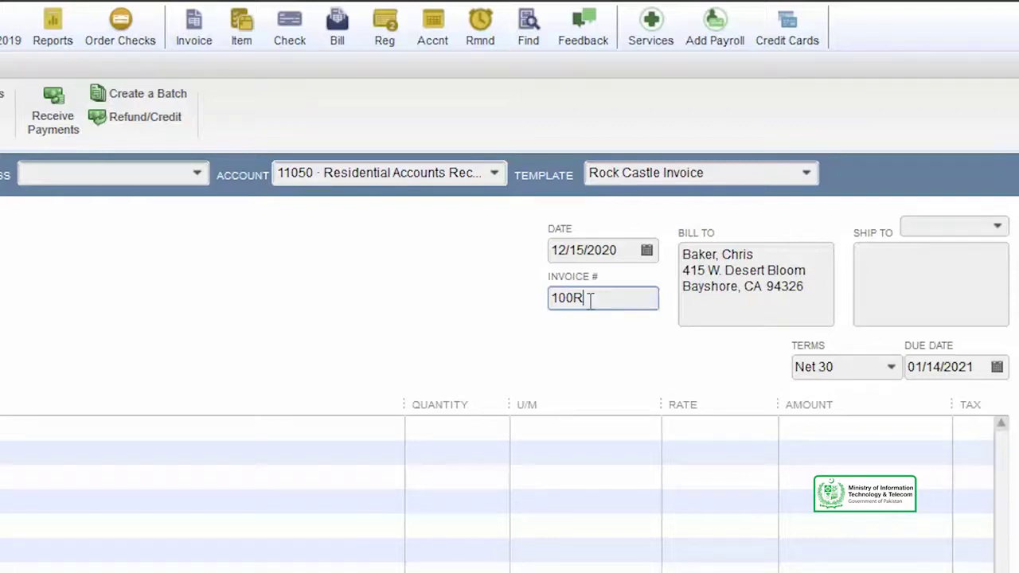
key(BackSpace)
key(BackSpace)
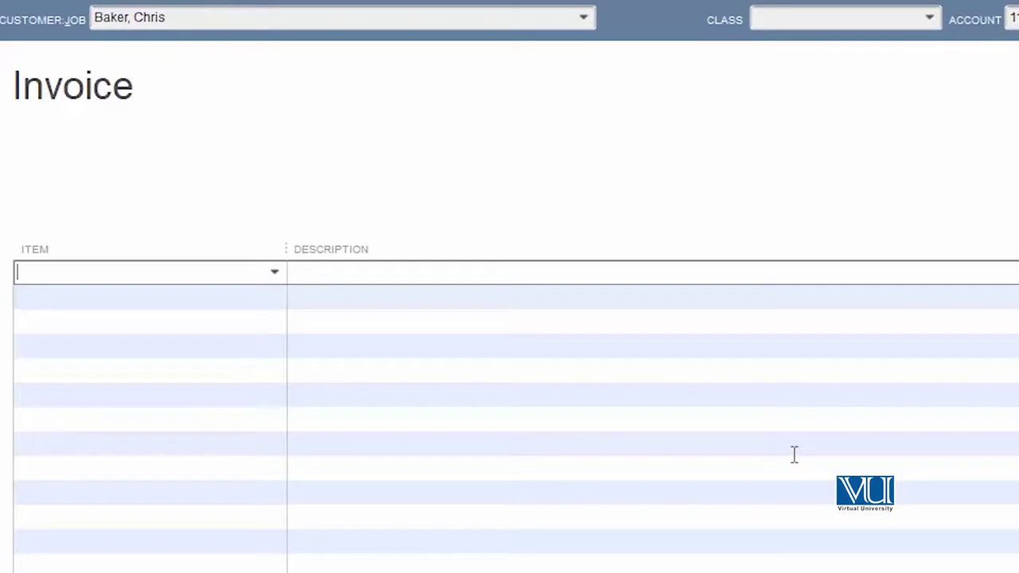
Add Cabinets:Cabinet Pulls and a second item with quantity 20,000 at rate 35.00 to the invoice, and save and close it
click(274, 271)
click(136, 567)
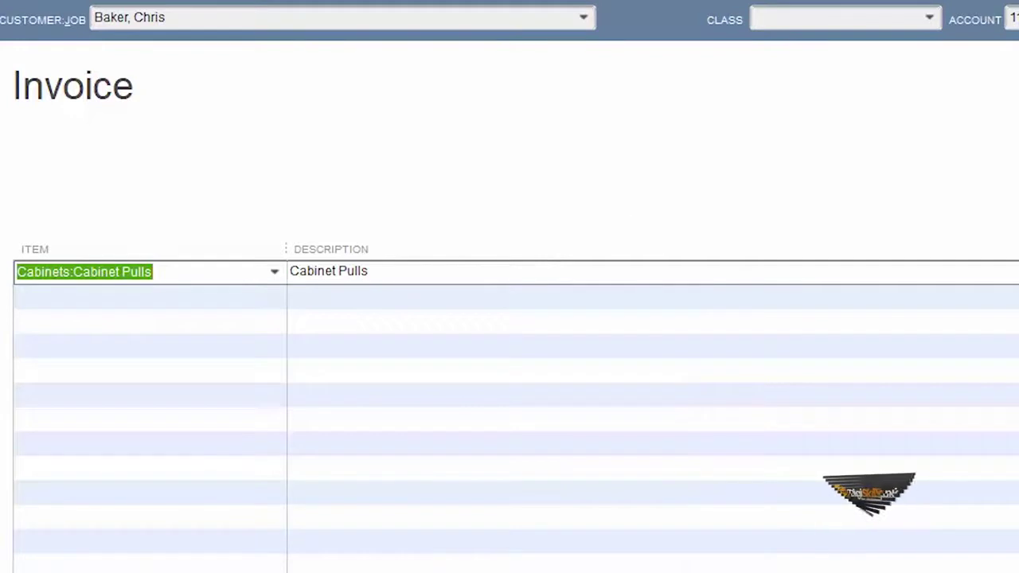
click(275, 296)
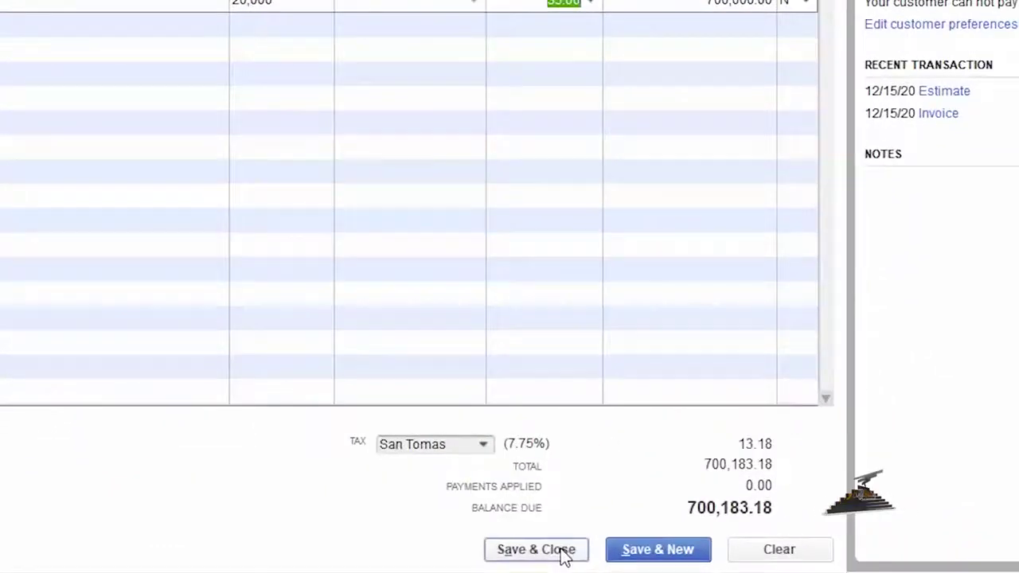
click(562, 553)
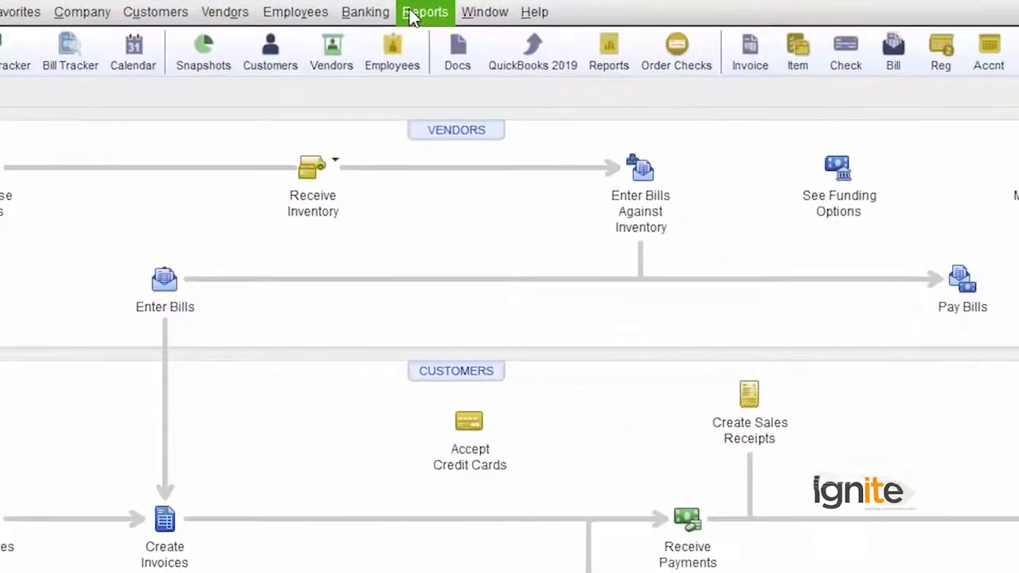
Run the Balance Sheet Standard report and open the transactions behind the 11050 Residential Accounts Receivable balance
click(321, 8)
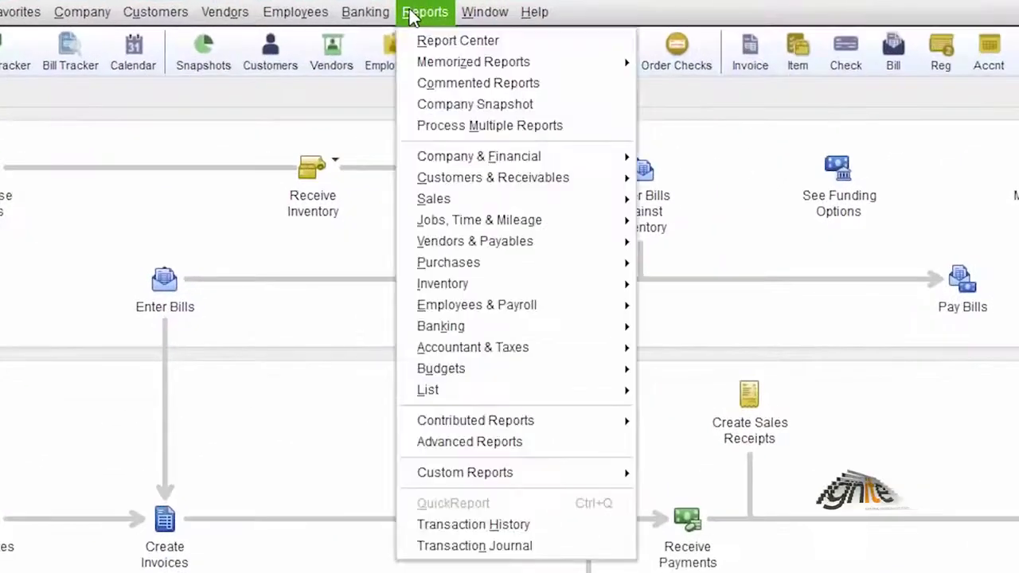
mouse_move(510, 161)
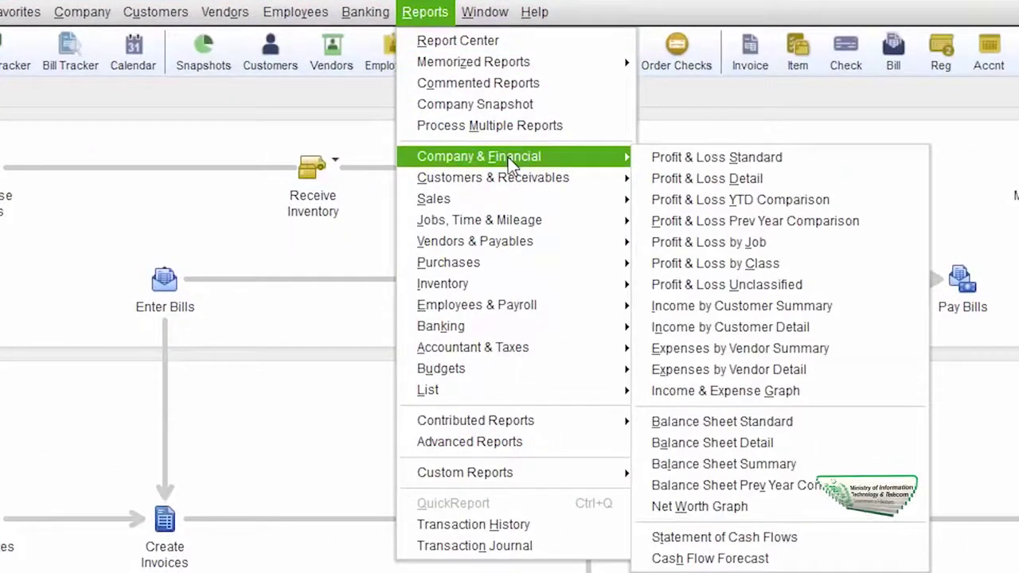
click(718, 422)
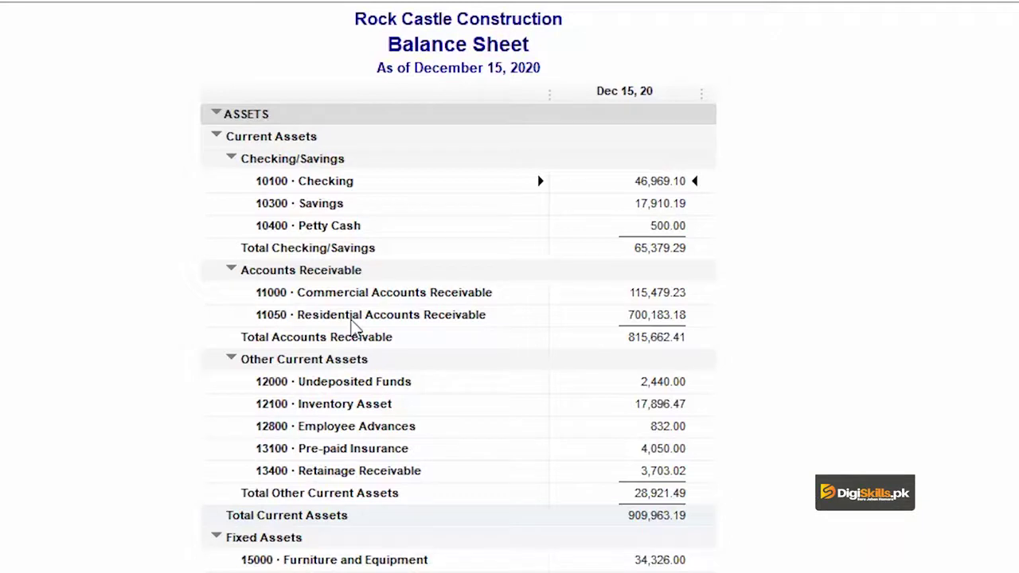
double_click(681, 316)
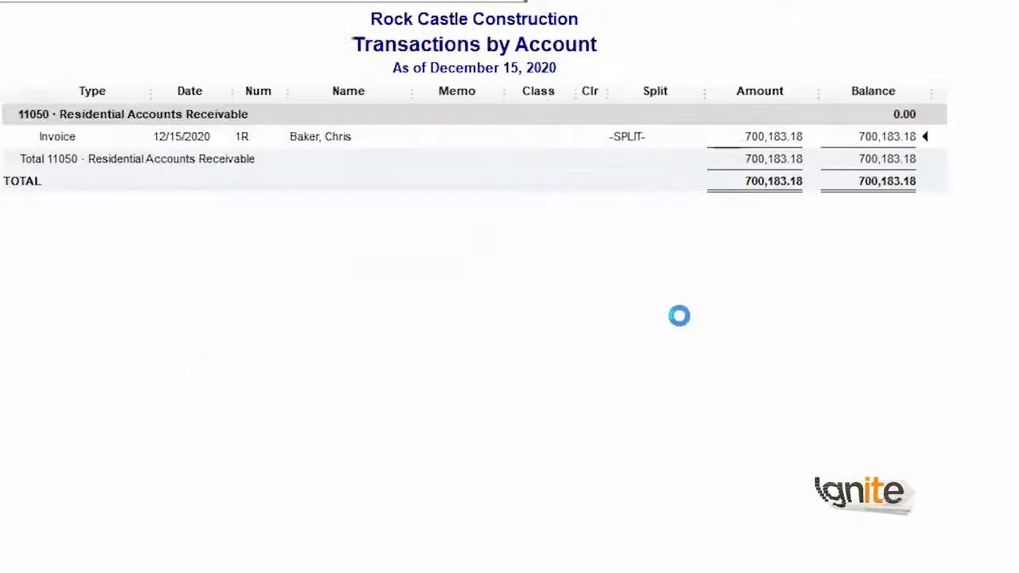